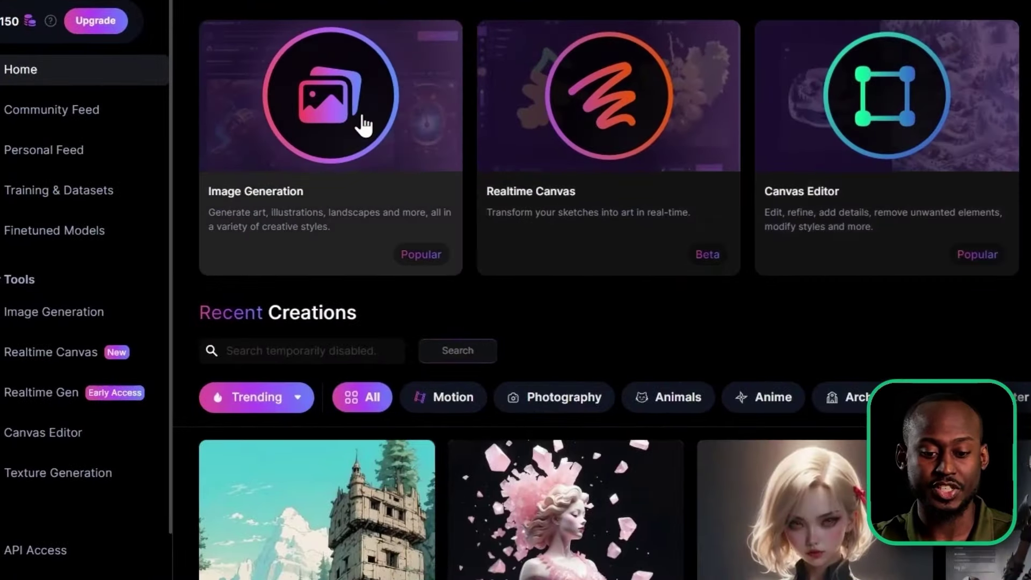
# Generate anime hoodie-and-sunglasses character images from the pasted character prompt
pyautogui.click(361, 122)
pyautogui.click(417, 80)
pyautogui.write('front-facing anime-style male, from the waist up wearing a hoodie and sunglasses,')
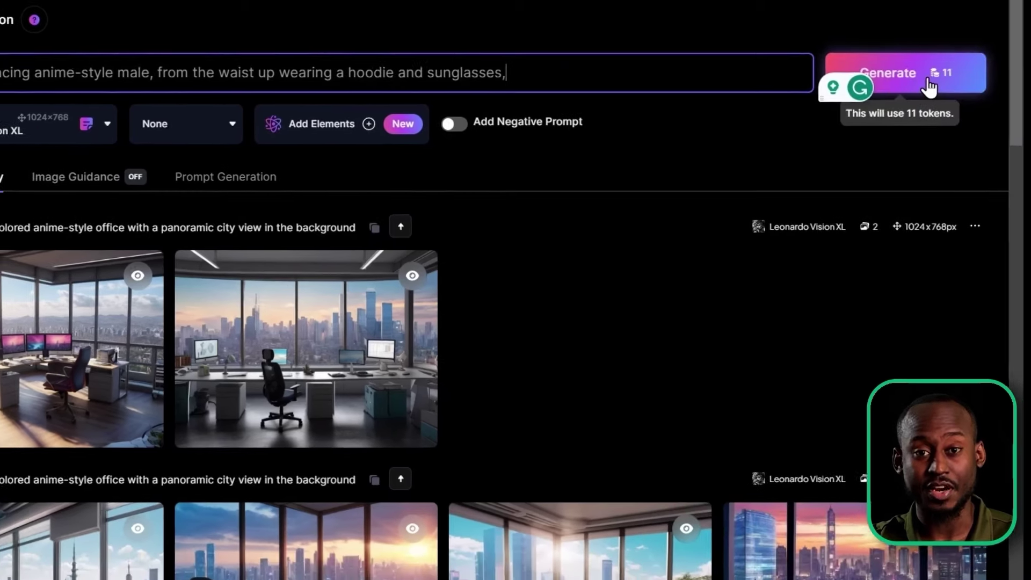
pyautogui.click(1024, 67)
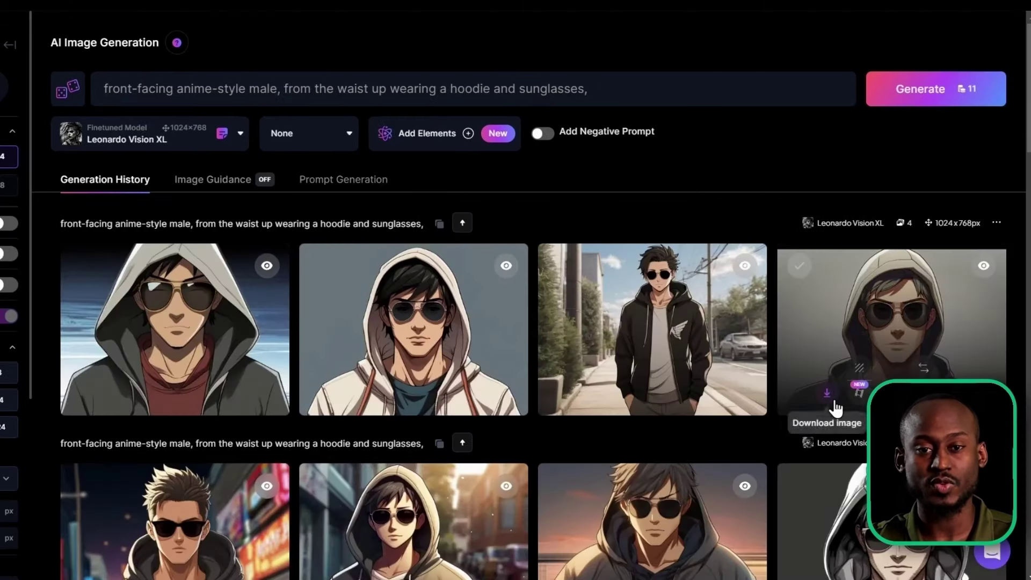
# View a chosen hoodie character result full-size, then paste the cool-toned anime office prompt
pyautogui.scroll(-4, 778, 430)
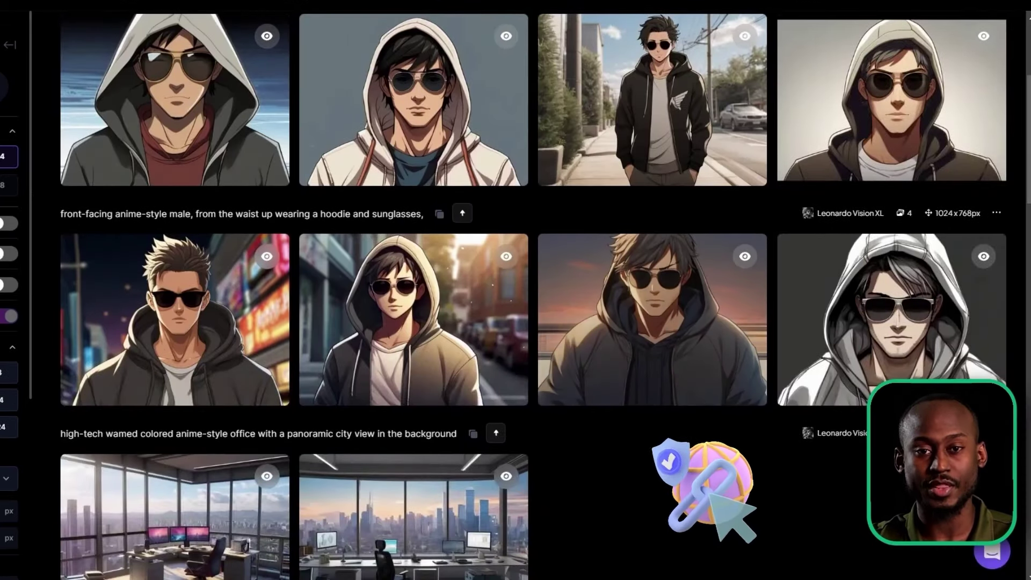
pyautogui.moveTo(460, 358)
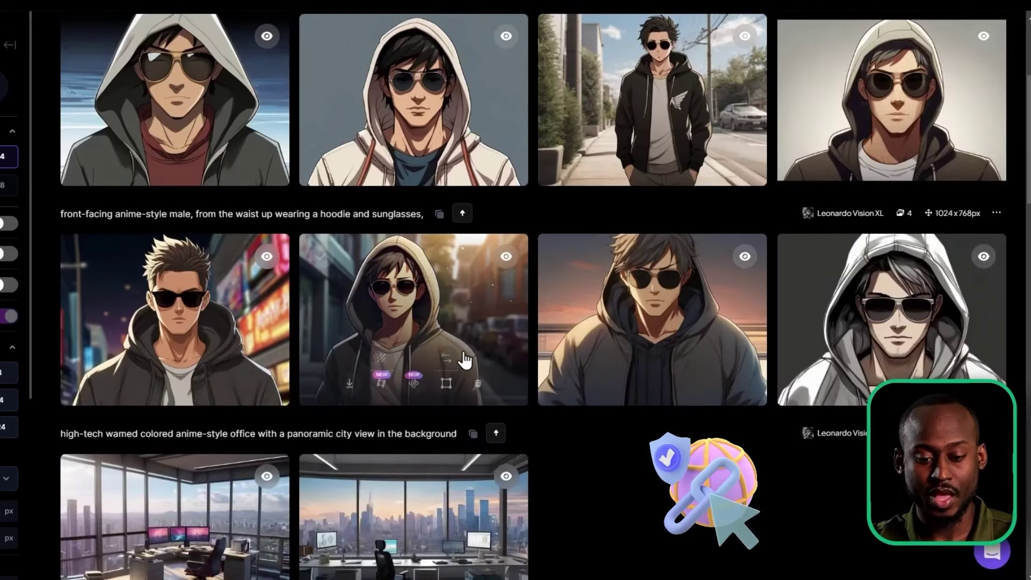
pyautogui.click(447, 321)
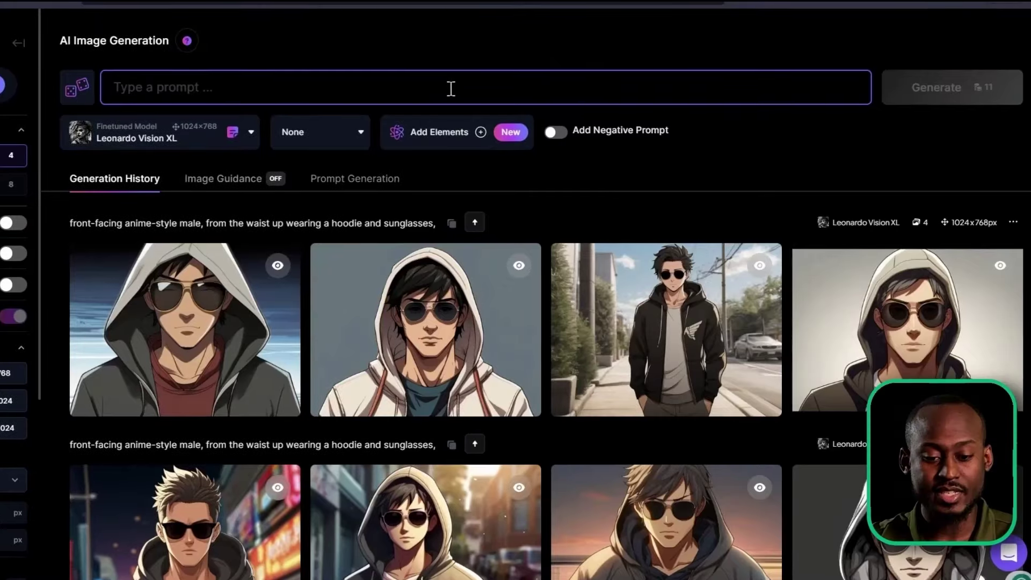
pyautogui.write('high-tech cool-toned anime-style office with a panoramic city view in the background')
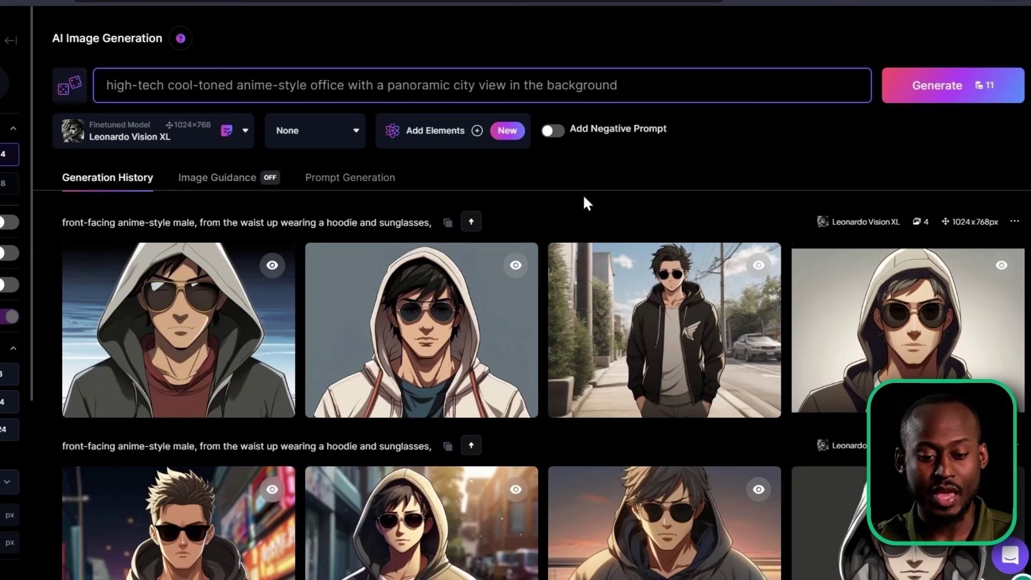
# Generate office images from the prompt and enlarge one with a panoramic city view
pyautogui.click(937, 85)
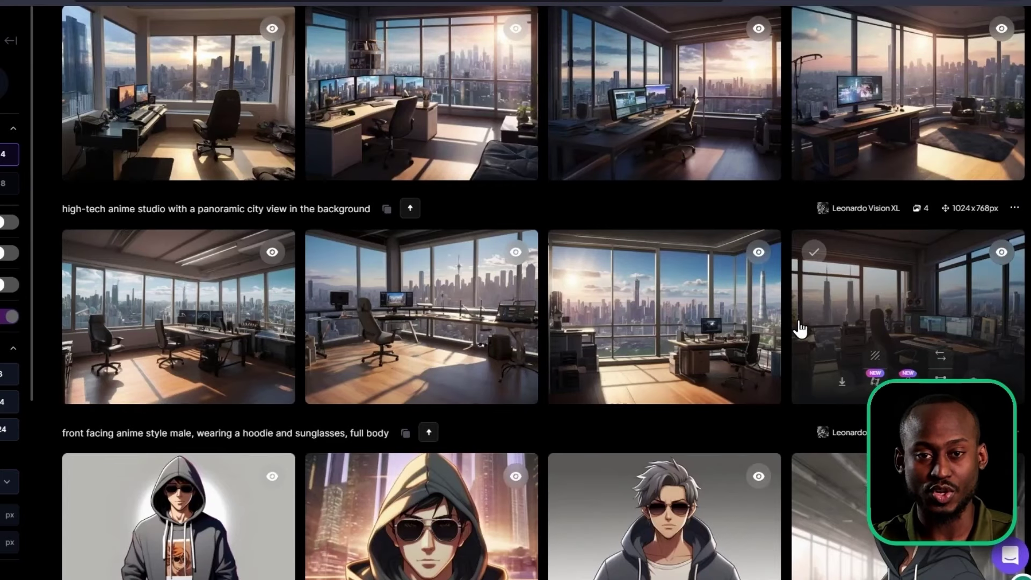
pyautogui.scroll(4, 800, 328)
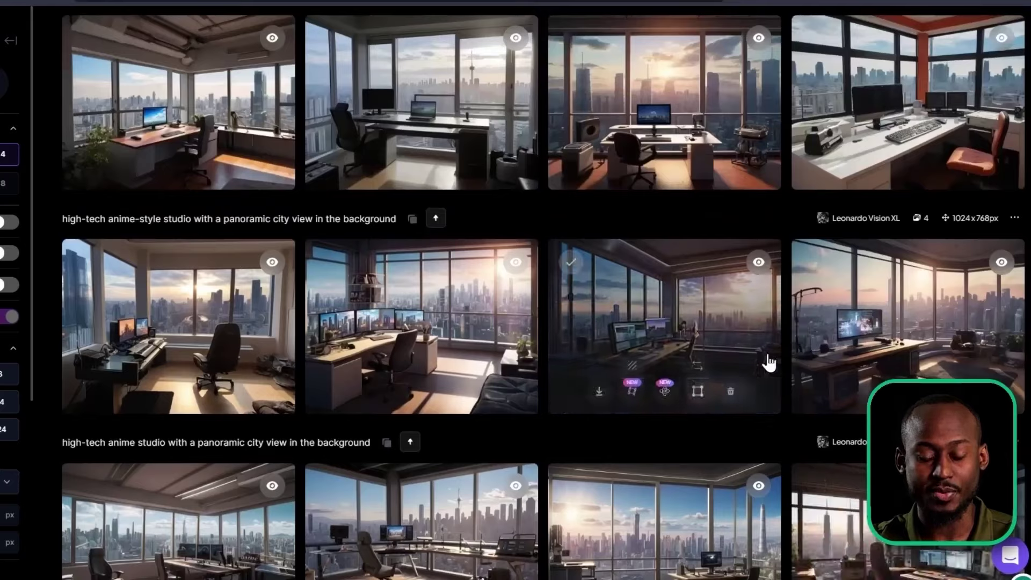
pyautogui.click(732, 324)
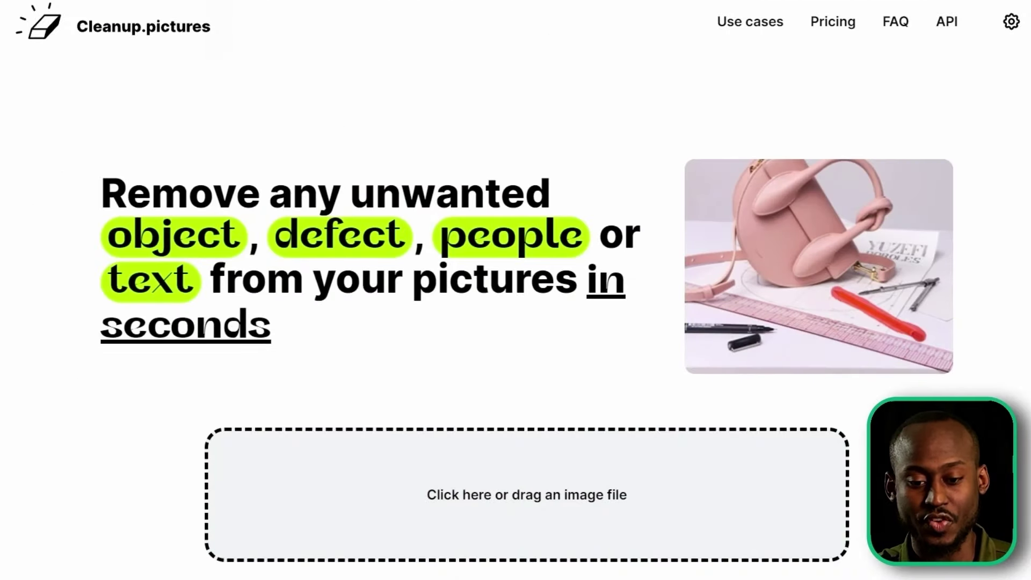
# Load the character image into Cleanup.pictures in SD and brush over his mouth
pyautogui.moveTo(1030, 525); pyautogui.dragTo(579, 522)
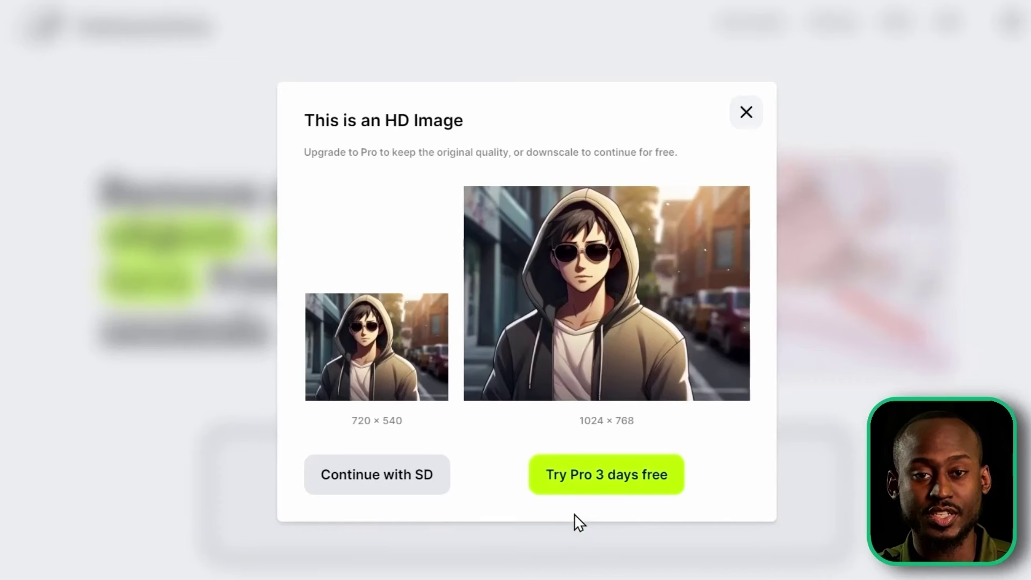
pyautogui.click(359, 490)
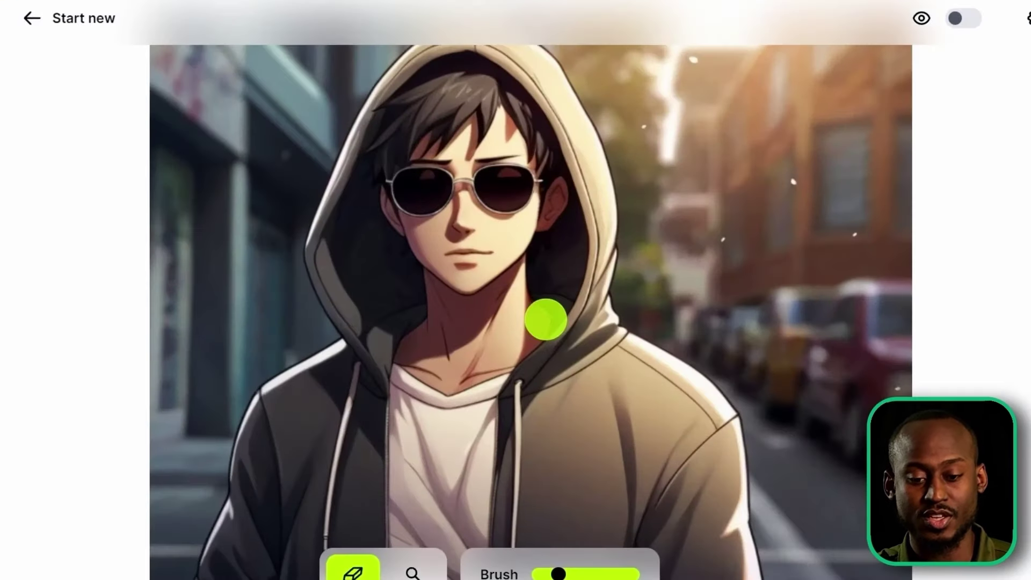
pyautogui.scroll(2, 545, 320)
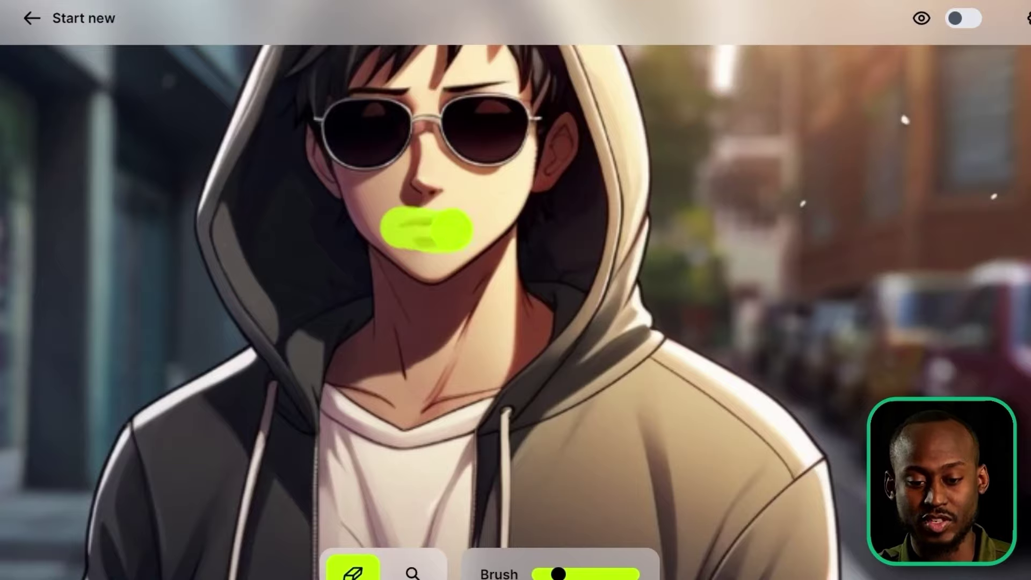
pyautogui.scroll(-3, 410, 165)
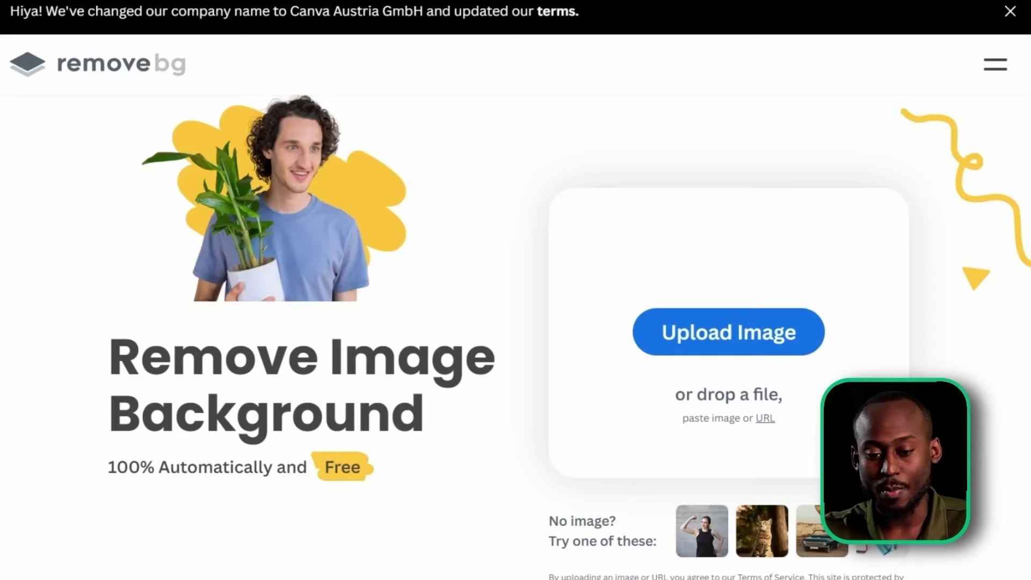
# Remove the character's background in remove.bg and download the 720 × 540 HD cutout for 1 credit
pyautogui.moveTo(1028, 361); pyautogui.dragTo(798, 359)
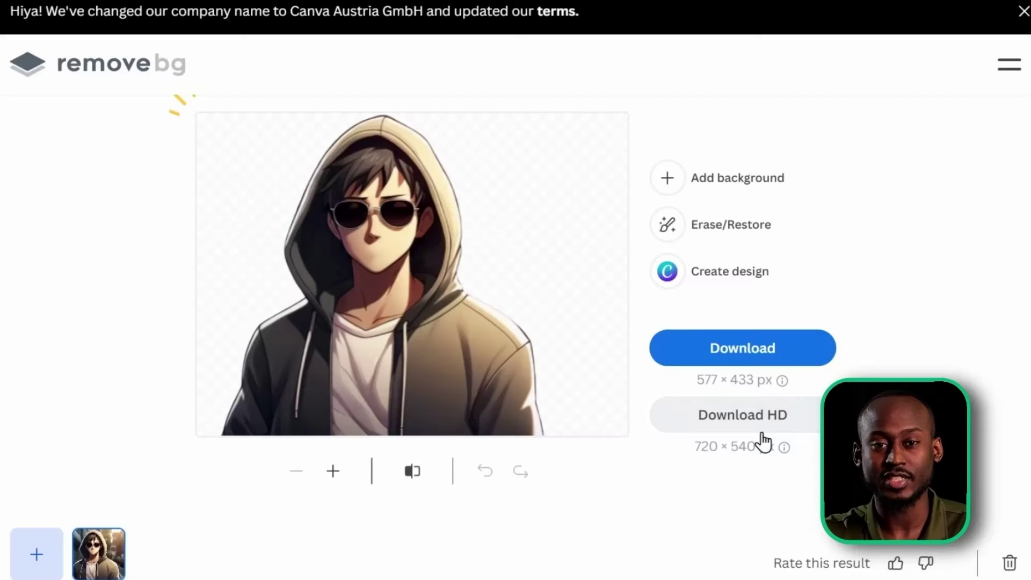
pyautogui.click(765, 432)
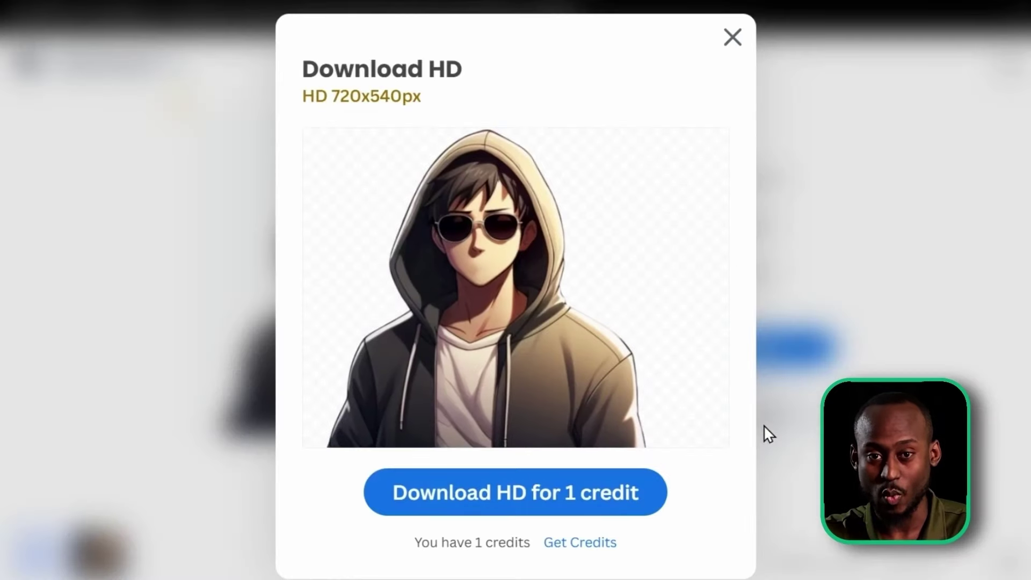
pyautogui.click(779, 344)
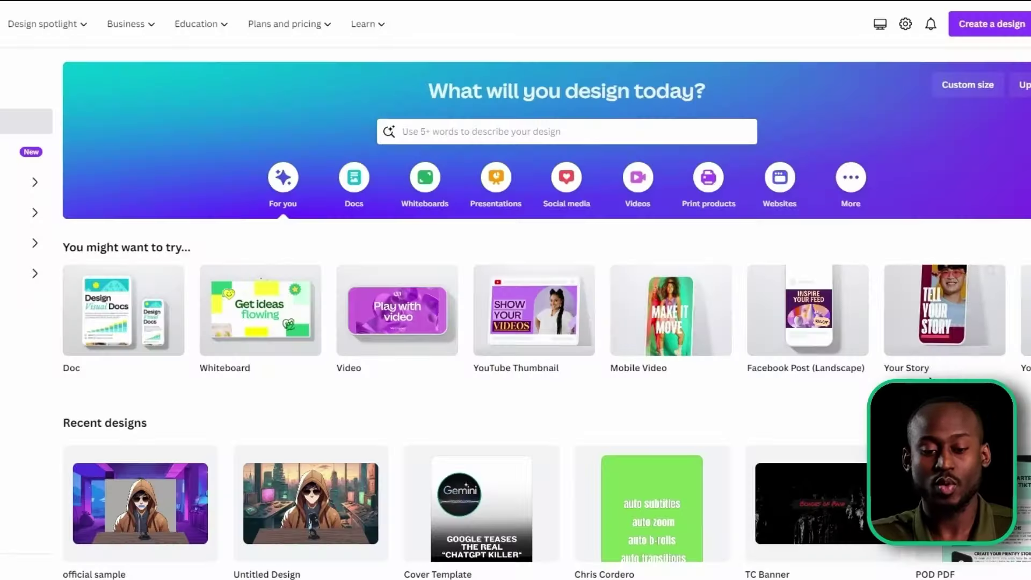
# Create a 1280 × 720 custom Canva design and enlarge the office image to fill it
pyautogui.click(999, 33)
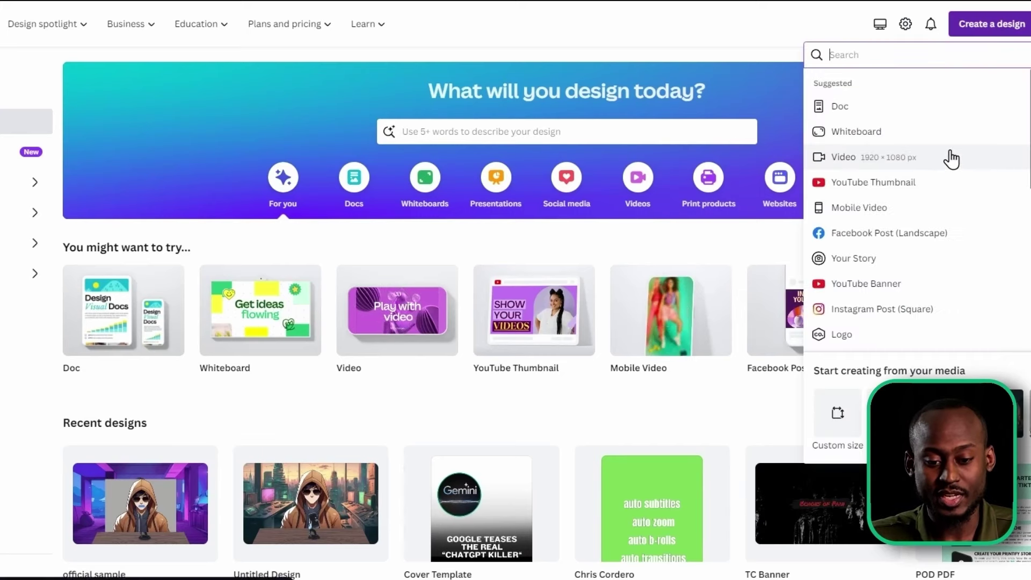
pyautogui.click(838, 413)
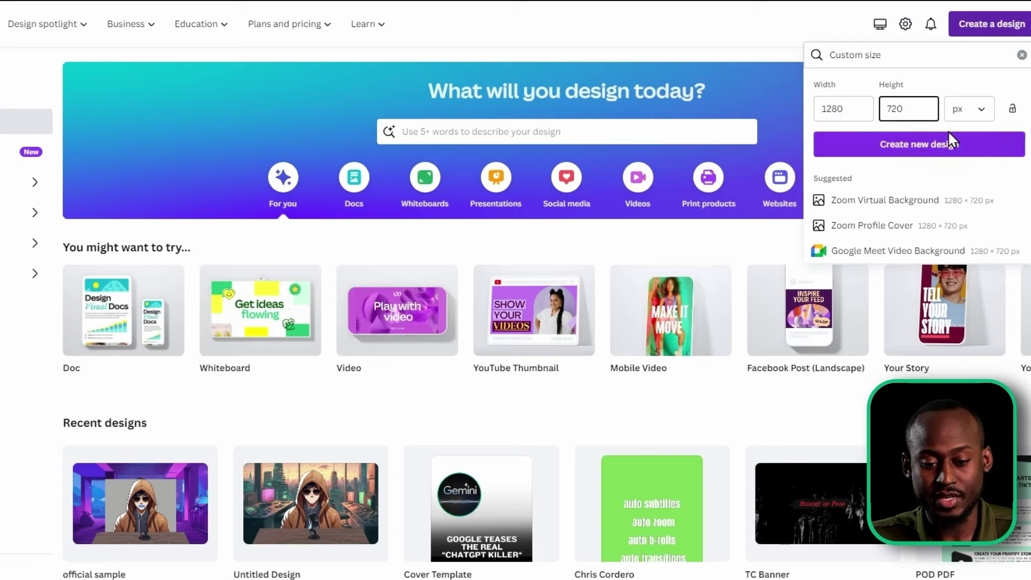
pyautogui.click(954, 159)
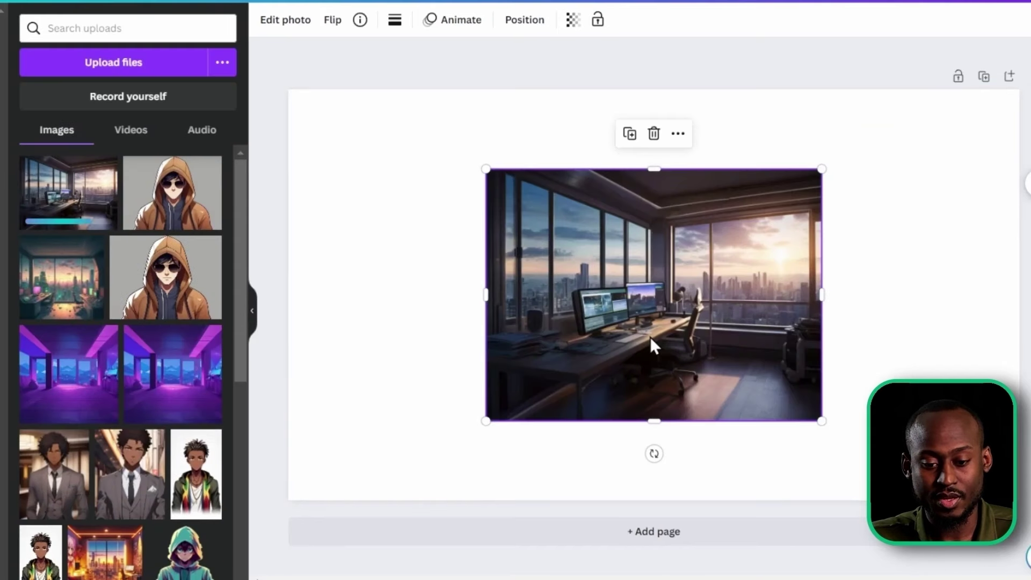
pyautogui.moveTo(832, 422); pyautogui.dragTo(1023, 567)
pyautogui.moveTo(487, 171); pyautogui.dragTo(656, 340)
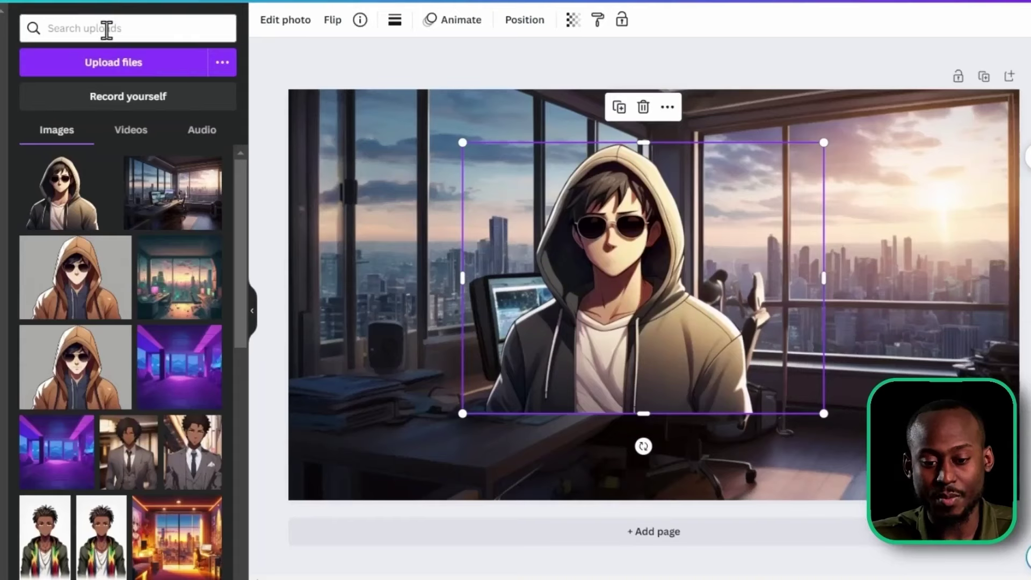
# Search Graphics for 'office desk' and add a desk graphic to the design
pyautogui.click(107, 30)
pyautogui.write('off')
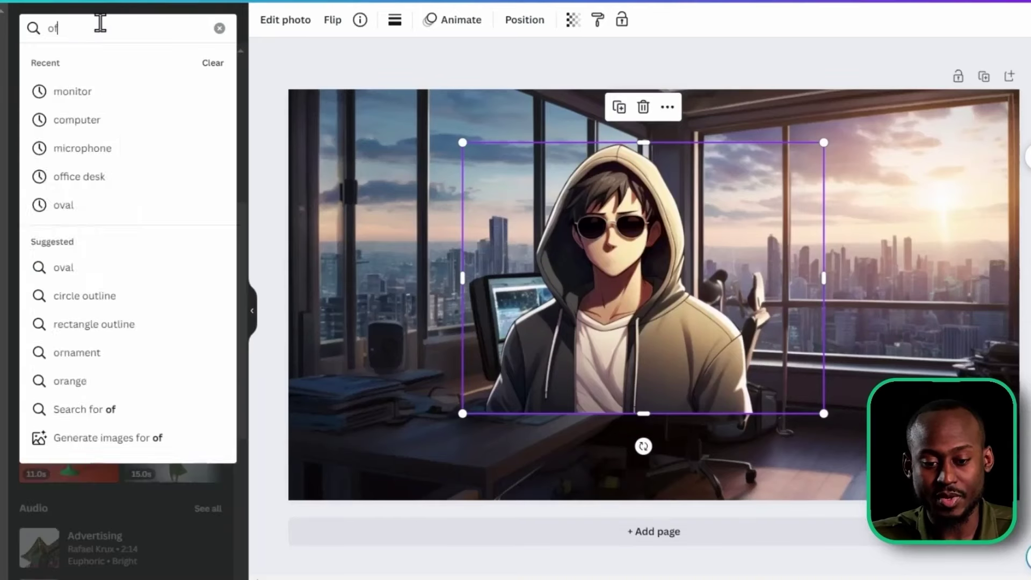
pyautogui.click(105, 92)
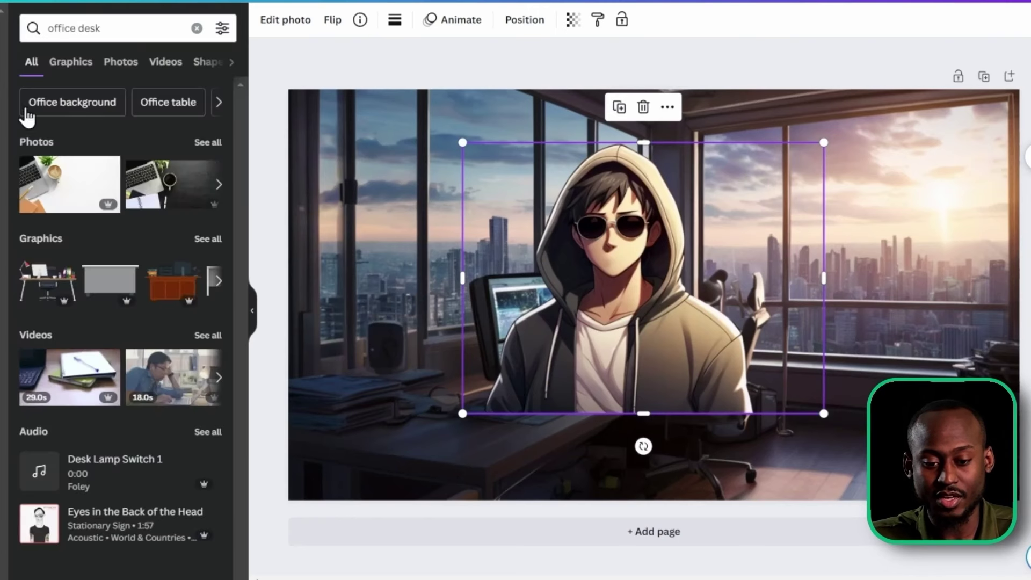
pyautogui.click(214, 239)
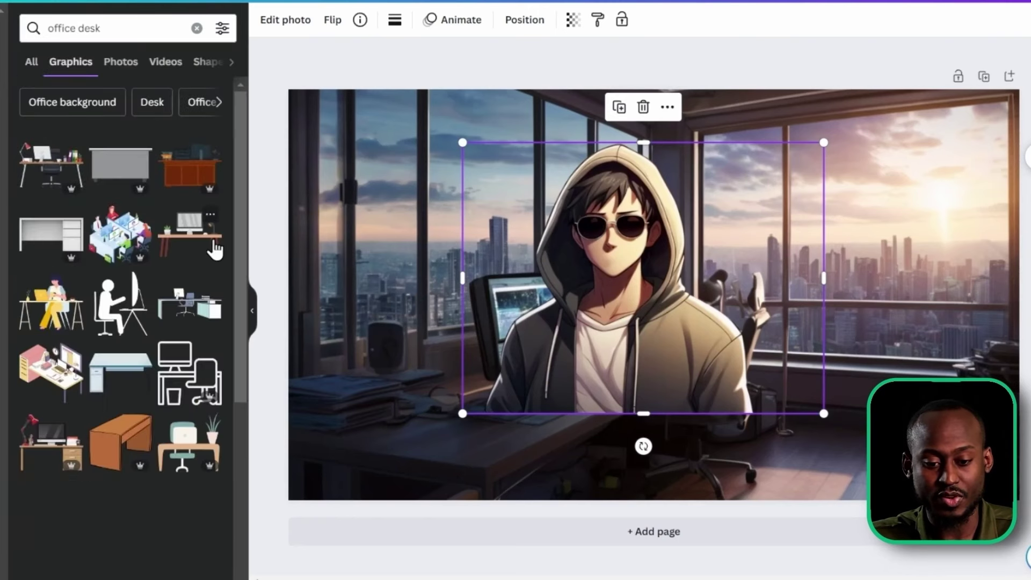
pyautogui.scroll(-15, 132, 263)
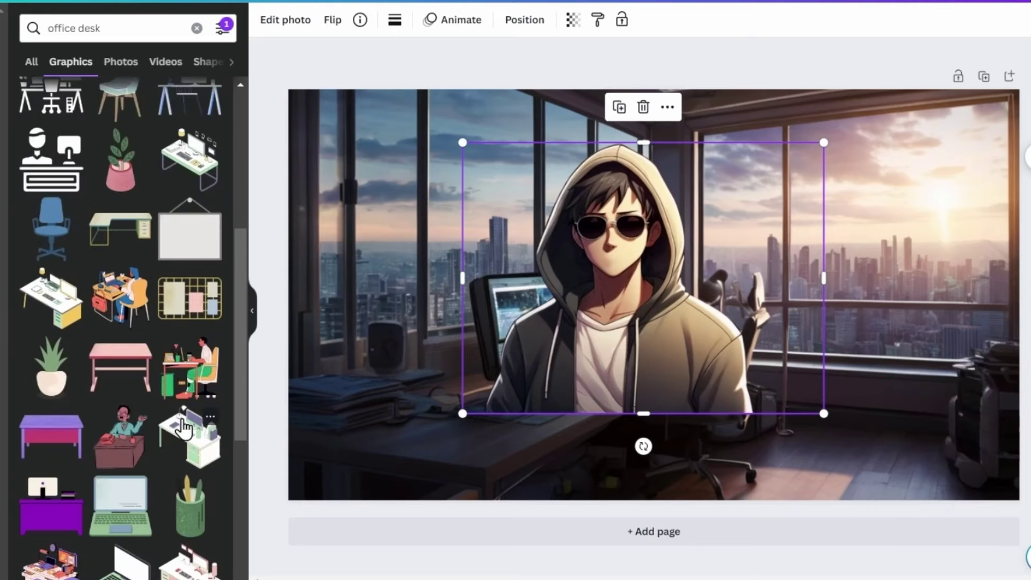
pyautogui.click(65, 437)
# Stretch the desk across the bottom of the scene and recolour it dark brown wood
pyautogui.moveTo(683, 253); pyautogui.dragTo(674, 432)
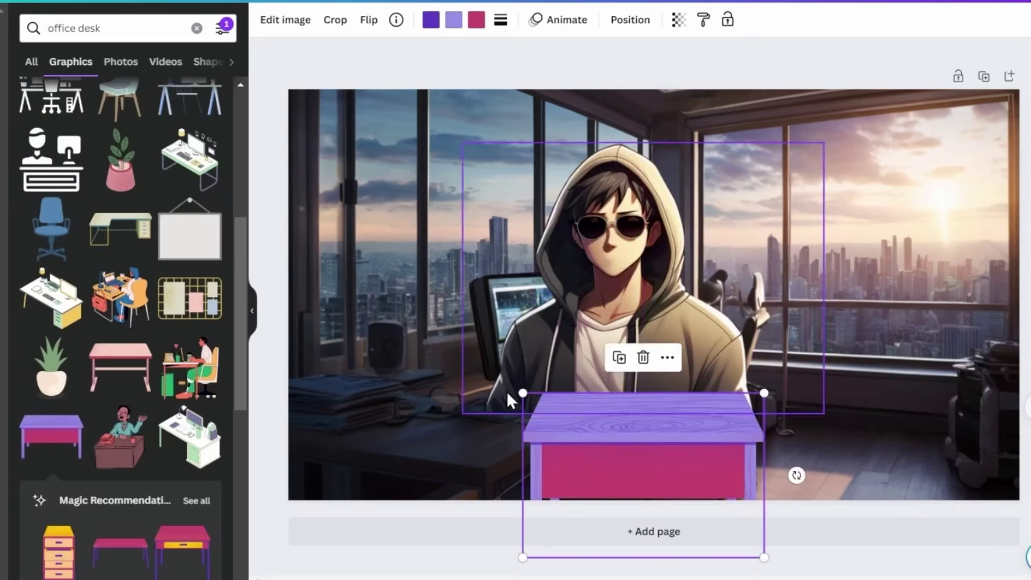
pyautogui.moveTo(788, 389); pyautogui.dragTo(1019, 322)
pyautogui.moveTo(899, 306); pyautogui.dragTo(794, 493)
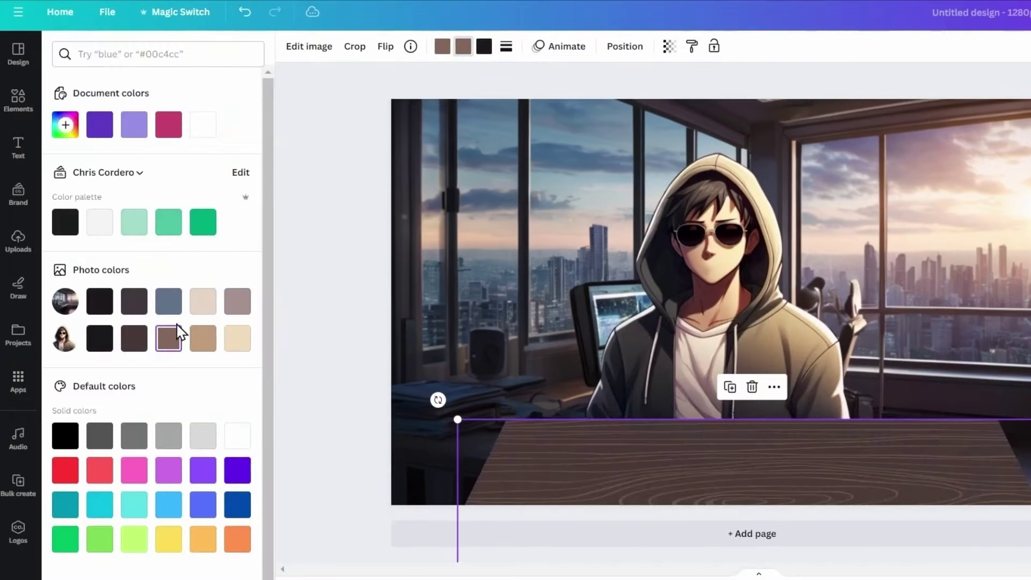
pyautogui.click(137, 334)
pyautogui.click(138, 344)
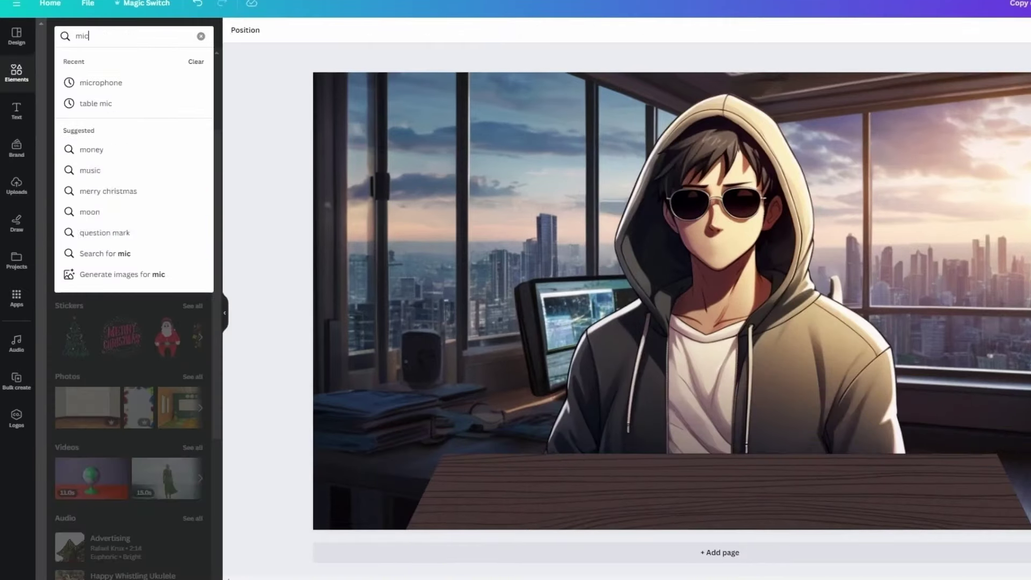
# Add the grey microphone graphic from the 'microphone' search and lower it to chest height
pyautogui.click(115, 84)
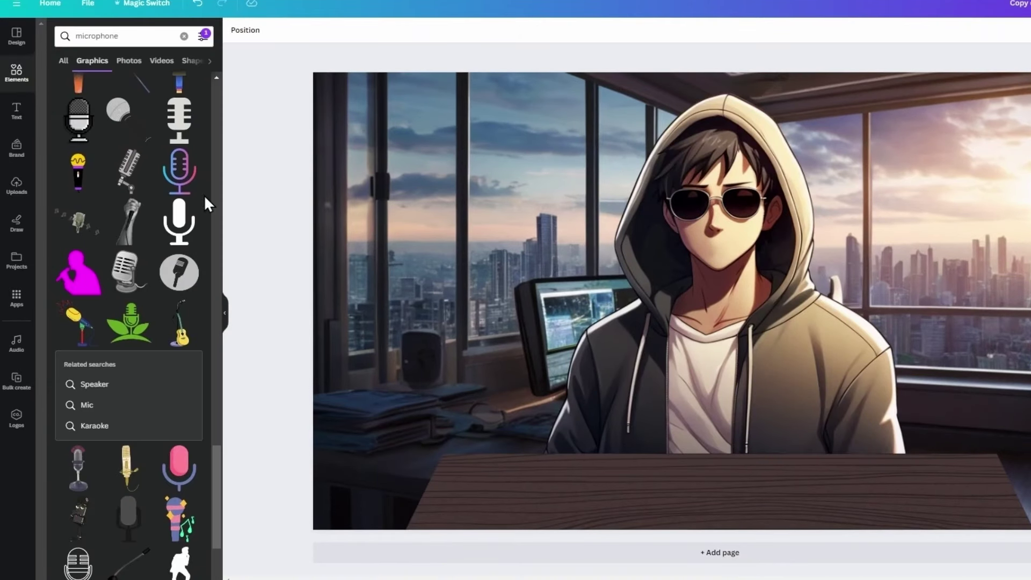
pyautogui.scroll(-3, 204, 195)
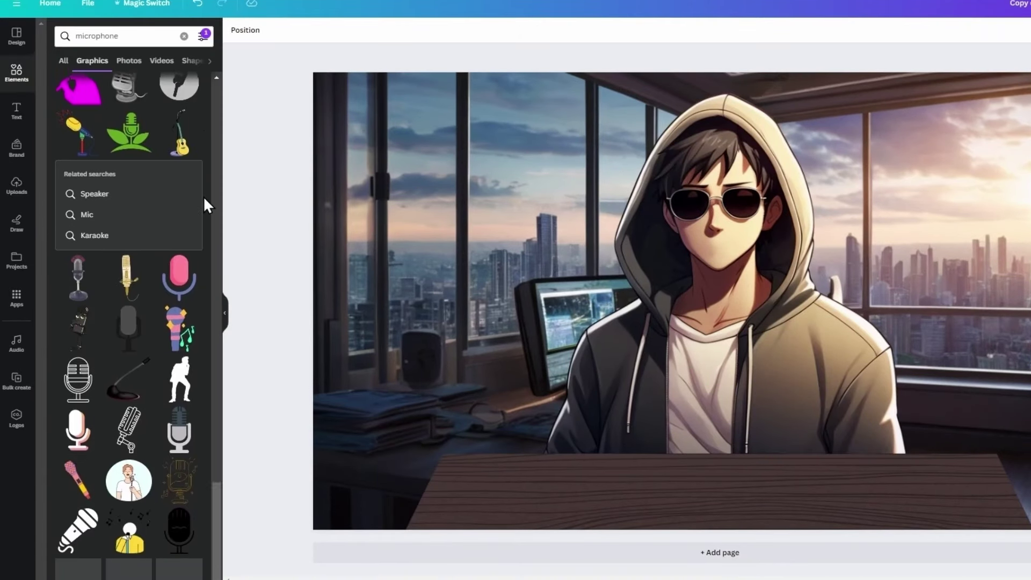
pyautogui.click(125, 325)
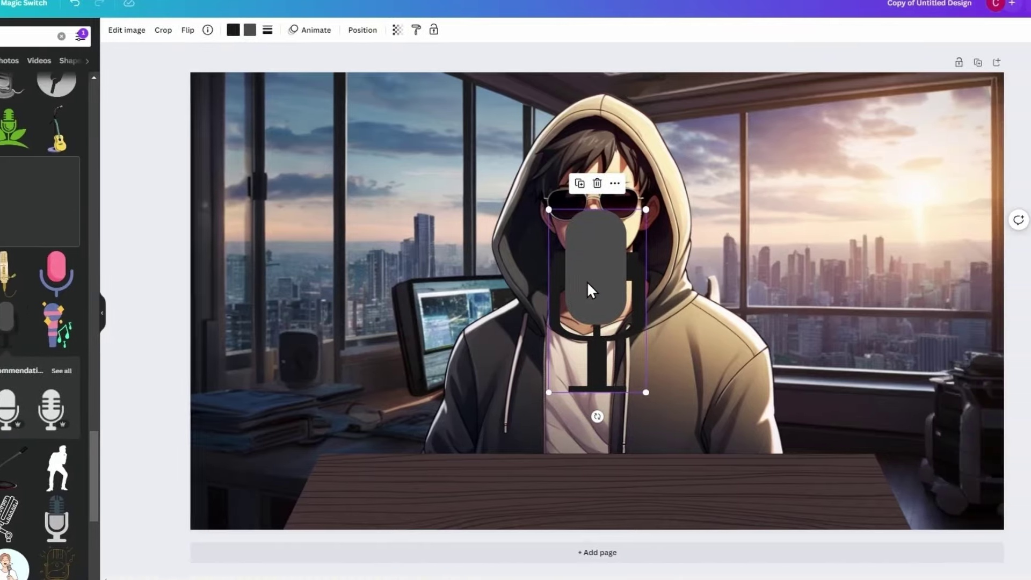
pyautogui.moveTo(716, 287); pyautogui.dragTo(708, 362)
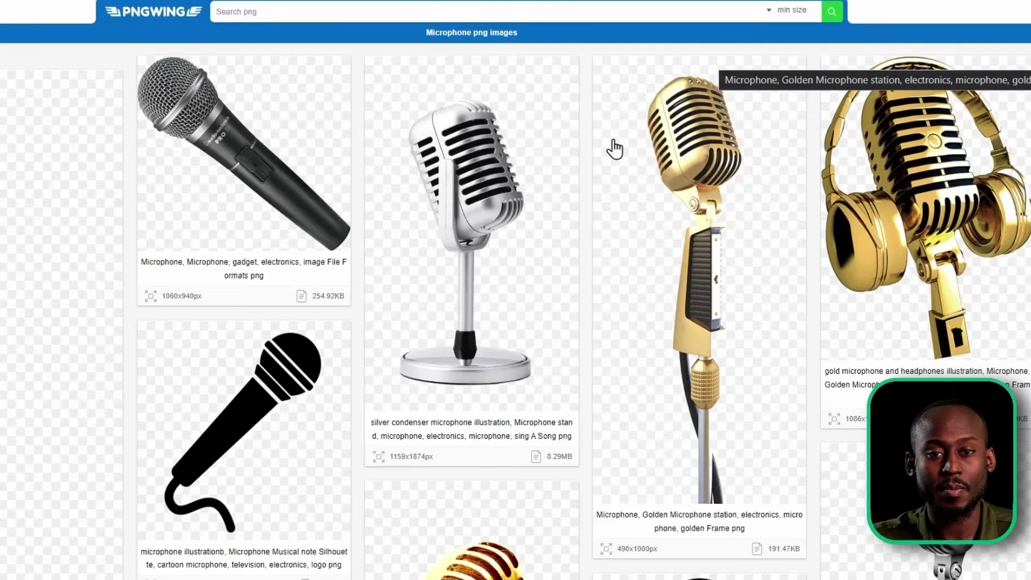
pyautogui.scroll(-5, 594, 172)
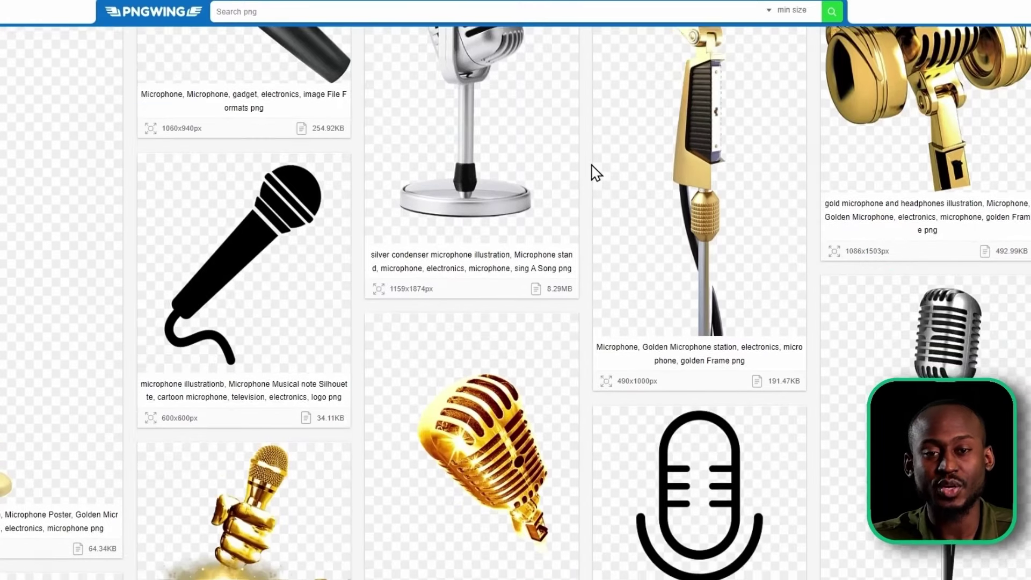
pyautogui.scroll(6, 570, 224)
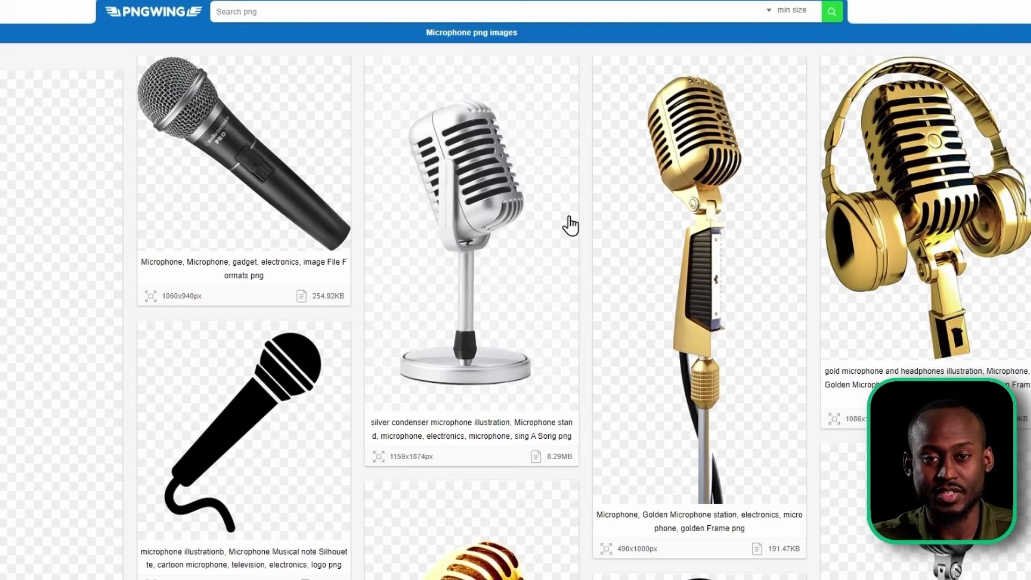
pyautogui.scroll(-15, 621, 322)
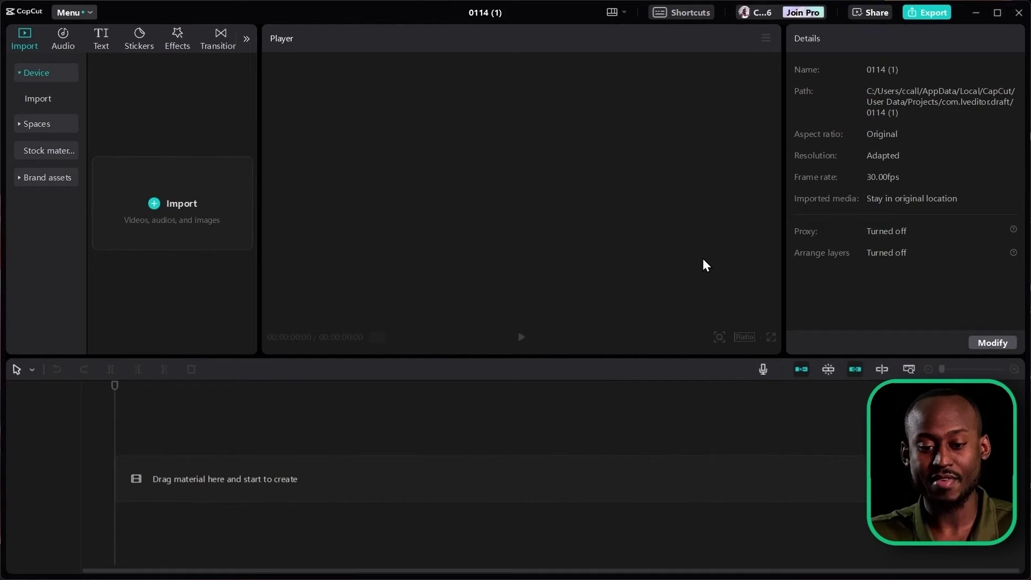
# Set the project aspect ratio to 16:9 and place Untitled design.png on the timeline
pyautogui.click(989, 345)
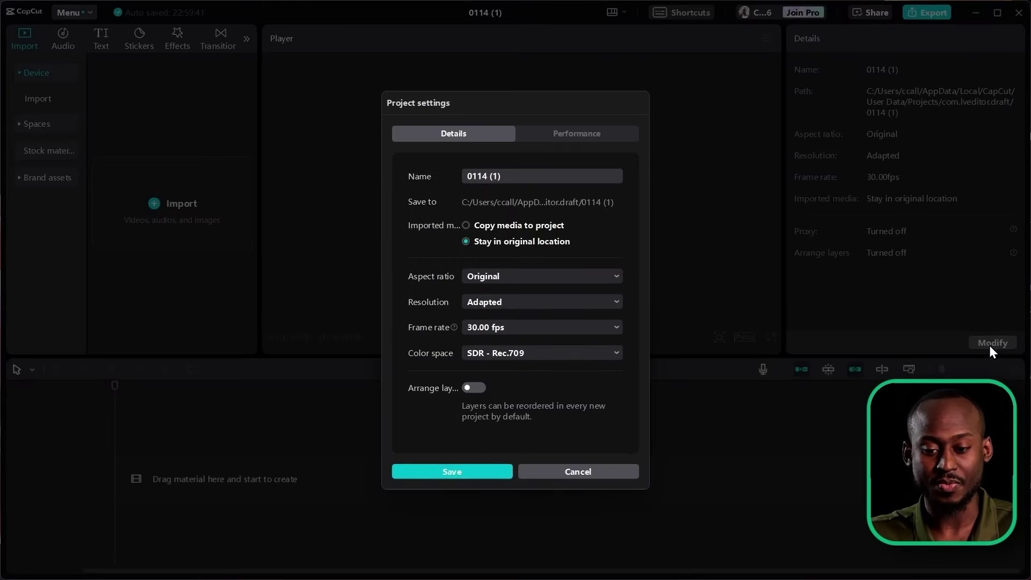
pyautogui.click(569, 276)
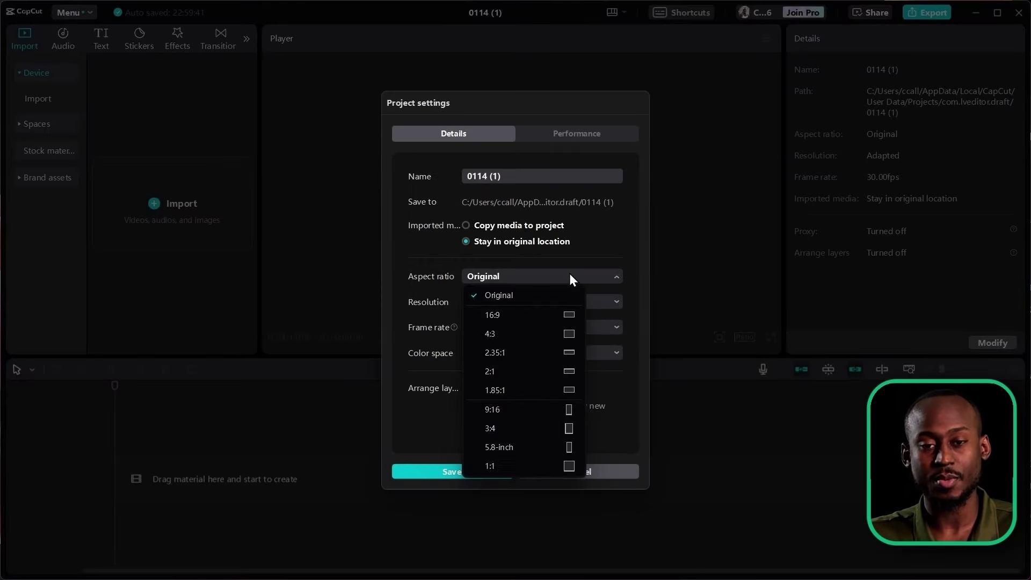
pyautogui.click(563, 317)
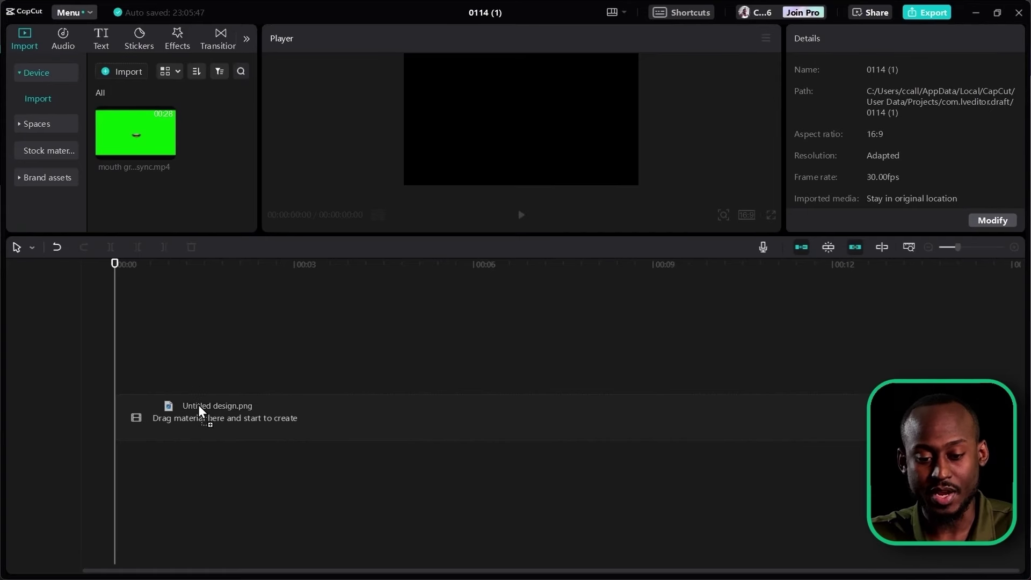
pyautogui.moveTo(198, 405)
pyautogui.mouseDown()
pyautogui.moveTo(172, 446)
pyautogui.moveTo(213, 391)
pyautogui.moveTo(199, 417)
pyautogui.mouseUp()
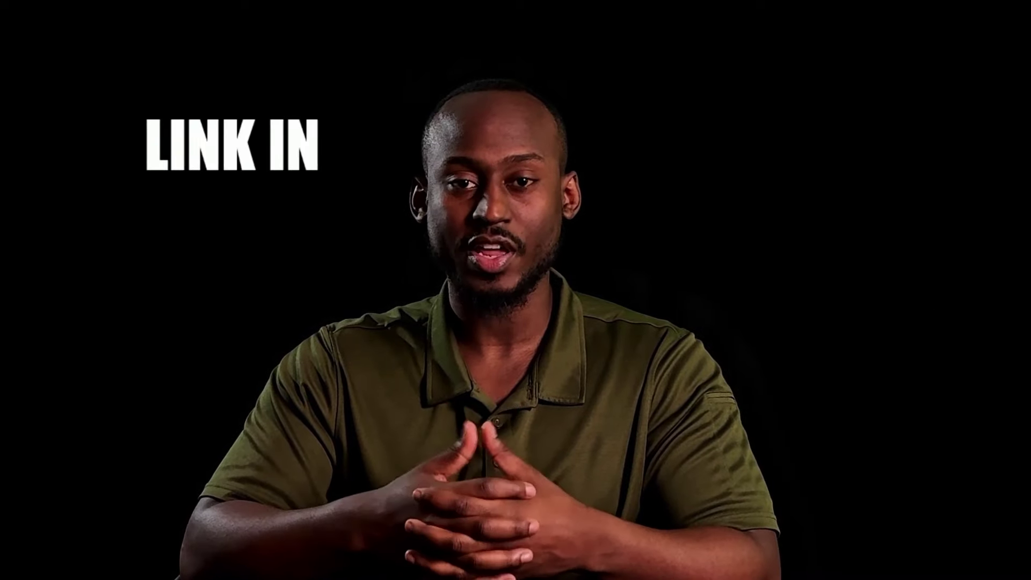
# Place the green-screen mouth clip on a new track above Untitled design.png
pyautogui.moveTo(135, 133); pyautogui.dragTo(116, 365)
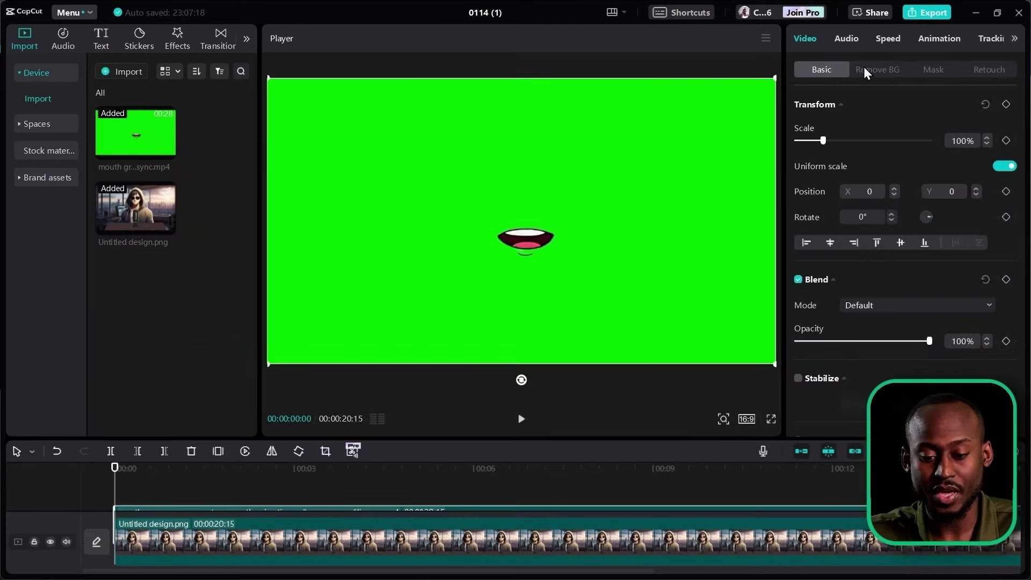
# Chroma-key the mouth clip's green with Intensity and Shadow at 100, then shrink it onto the face
pyautogui.click(881, 71)
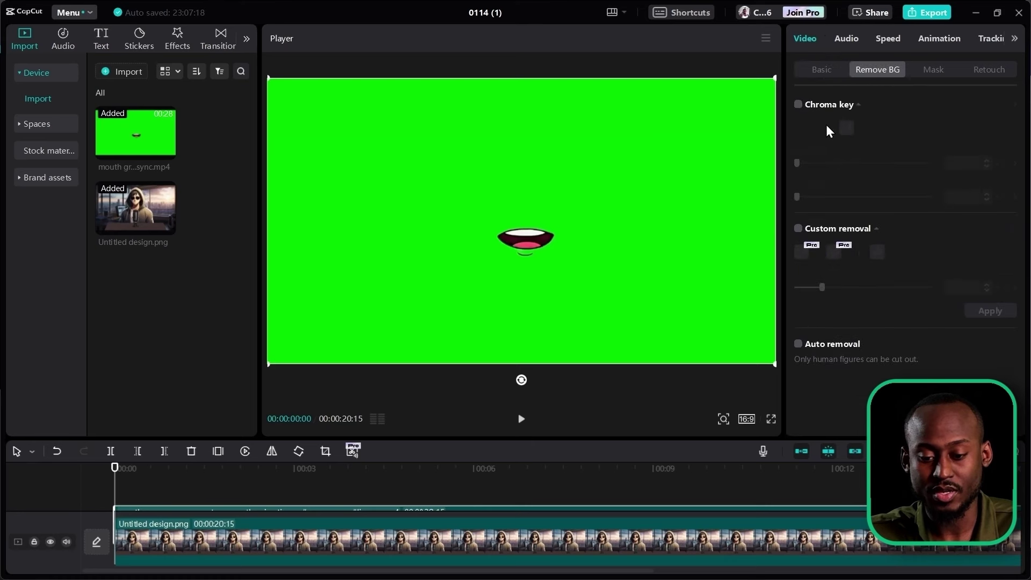
pyautogui.click(848, 128)
pyautogui.click(621, 126)
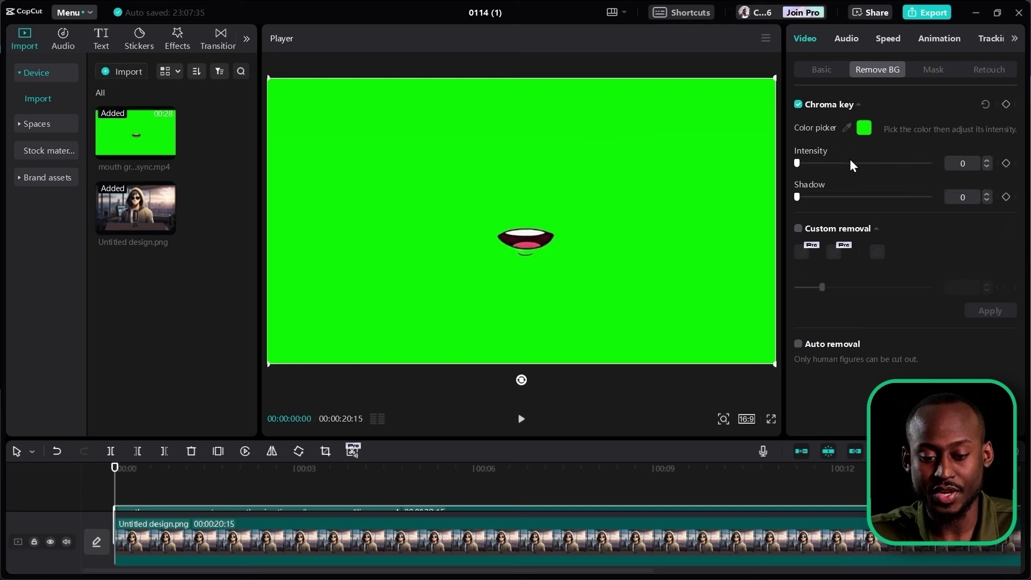
pyautogui.moveTo(798, 164); pyautogui.dragTo(926, 163)
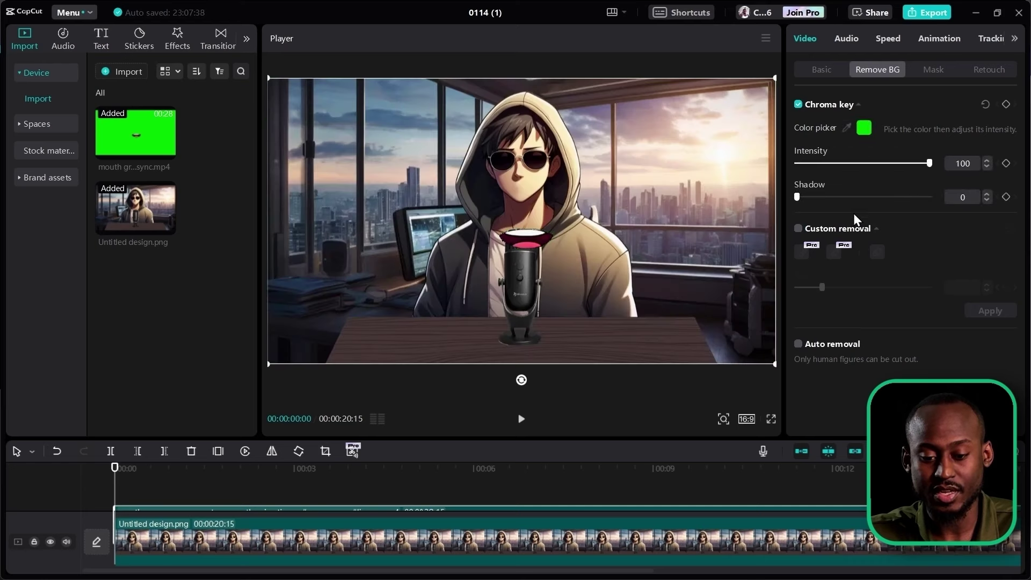
pyautogui.moveTo(798, 199); pyautogui.dragTo(1010, 215)
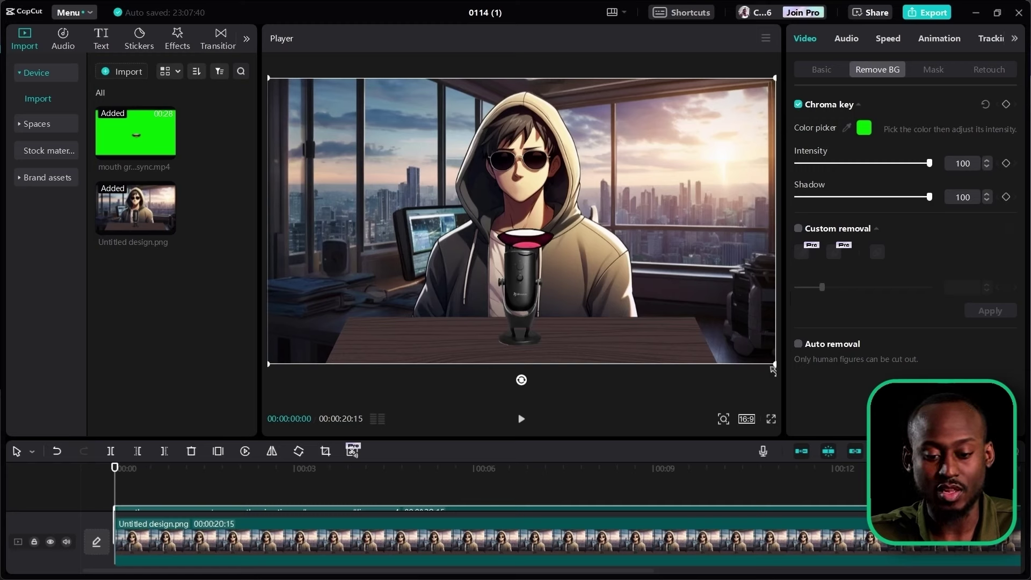
pyautogui.moveTo(775, 364); pyautogui.dragTo(633, 259)
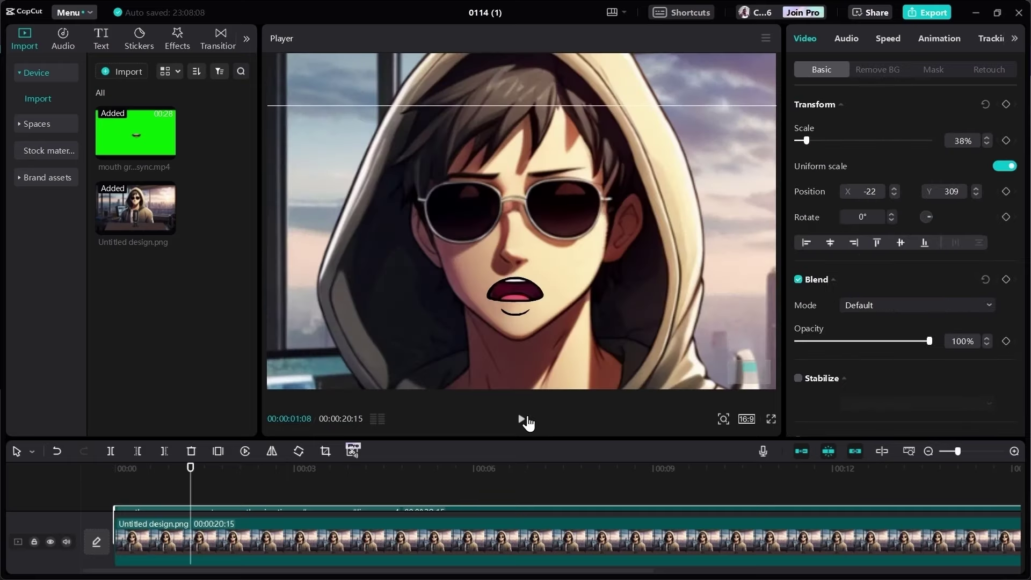
# Play the lip-sync preview and try the Blu-ray Scanning and Lightning effects
pyautogui.click(522, 419)
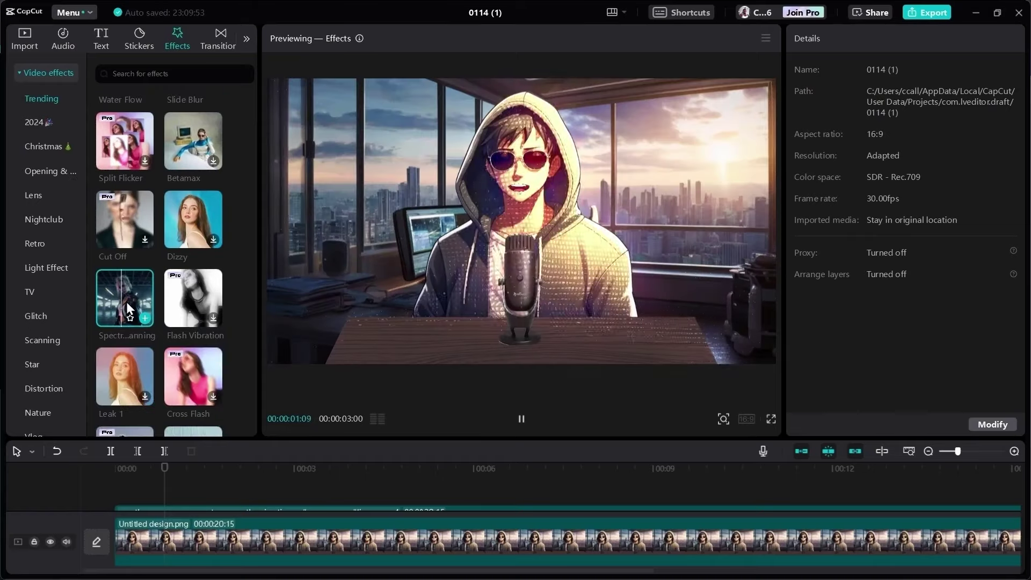
pyautogui.scroll(-5, 127, 302)
pyautogui.click(129, 217)
pyautogui.scroll(-10, 129, 216)
pyautogui.click(120, 152)
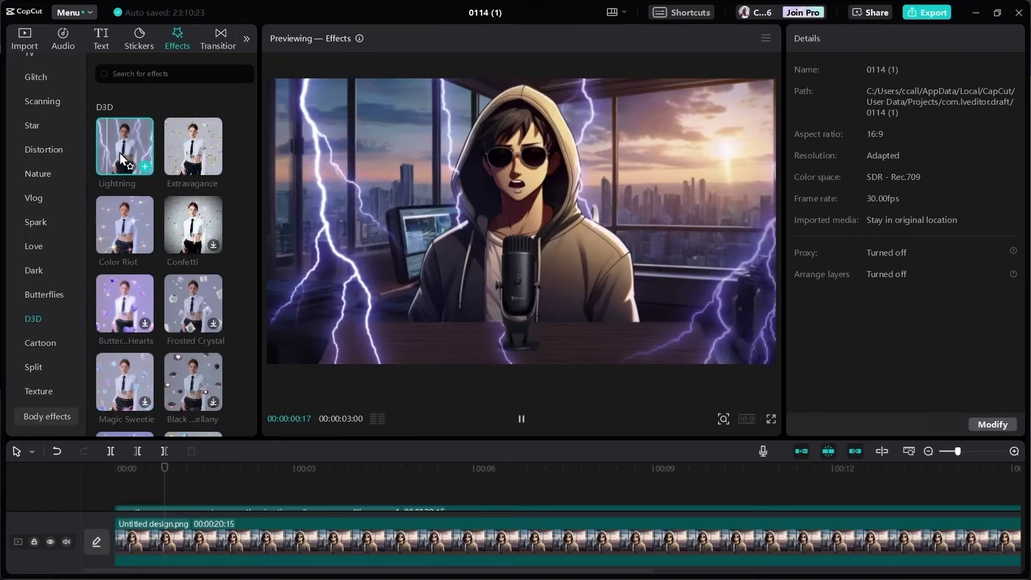